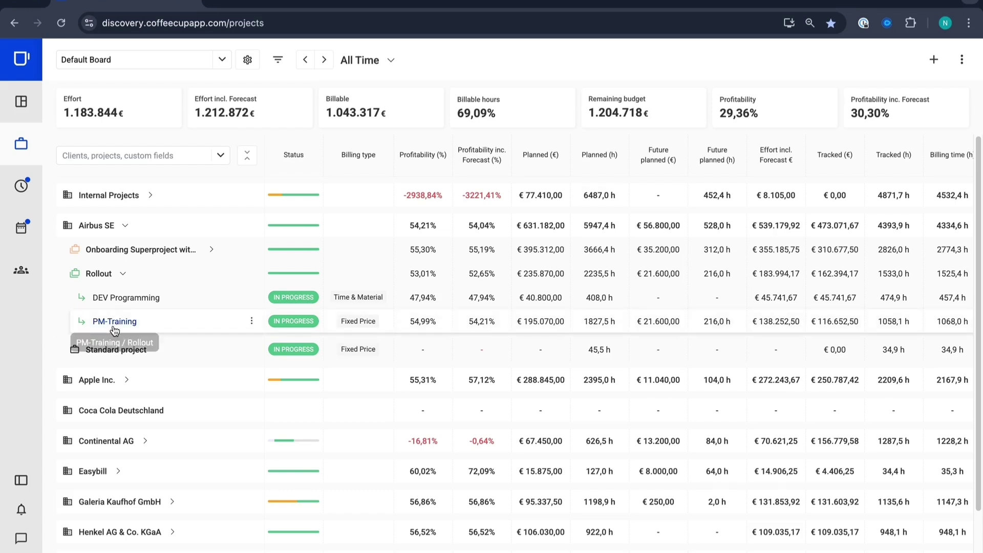
View the analytics of the PM-Training subproject under Airbus SE's Rollout, and open its project planning
{"action": "left_click", "coordinate": [136, 326]}
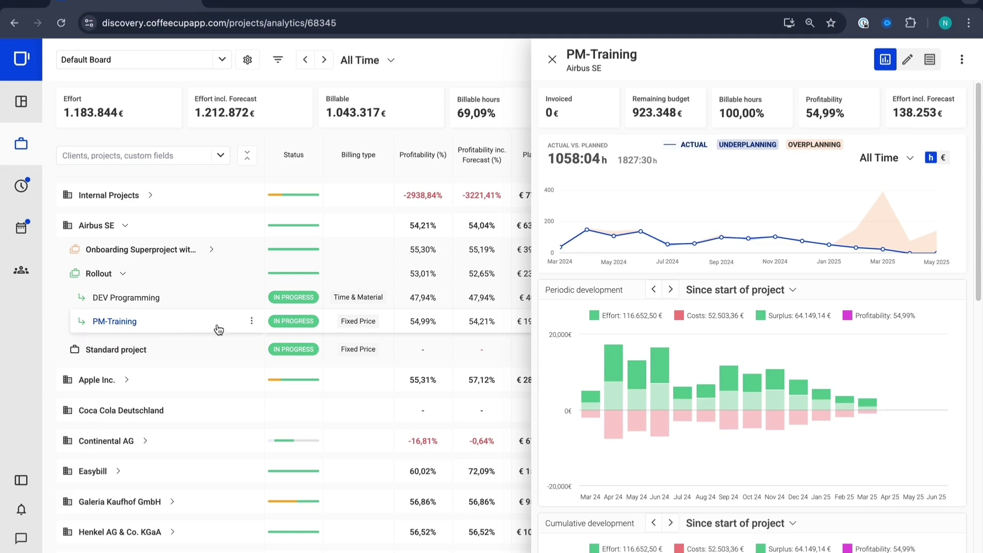
{"action": "left_click", "coordinate": [251, 321]}
{"action": "left_click", "coordinate": [199, 385]}
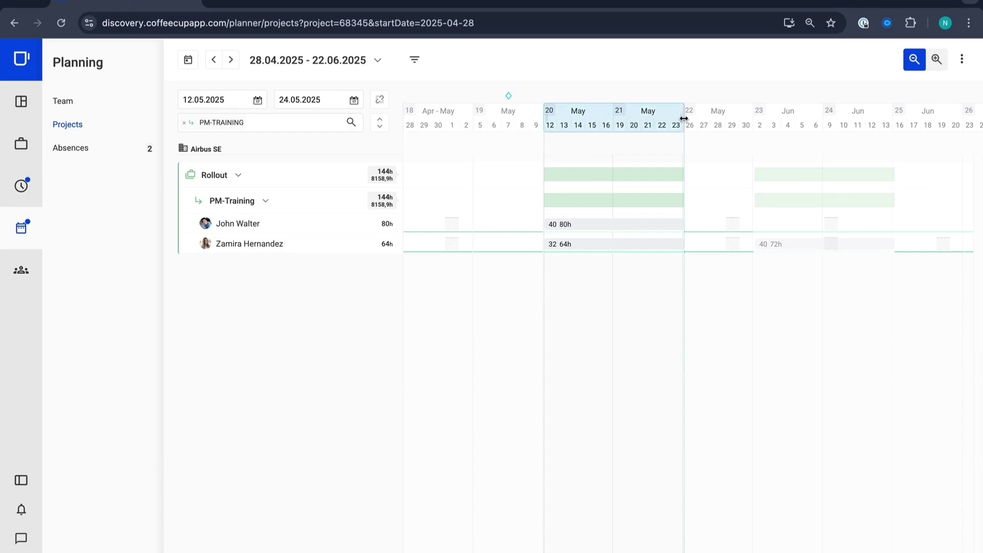
Shift the evaluation period to 26.05.2025–07.06.2025, extend its start to 12.05.2025, and shorten its end to 24.05.2025
{"action": "left_click_drag", "start_coordinate": [654, 117], "coordinate": [783, 121]}
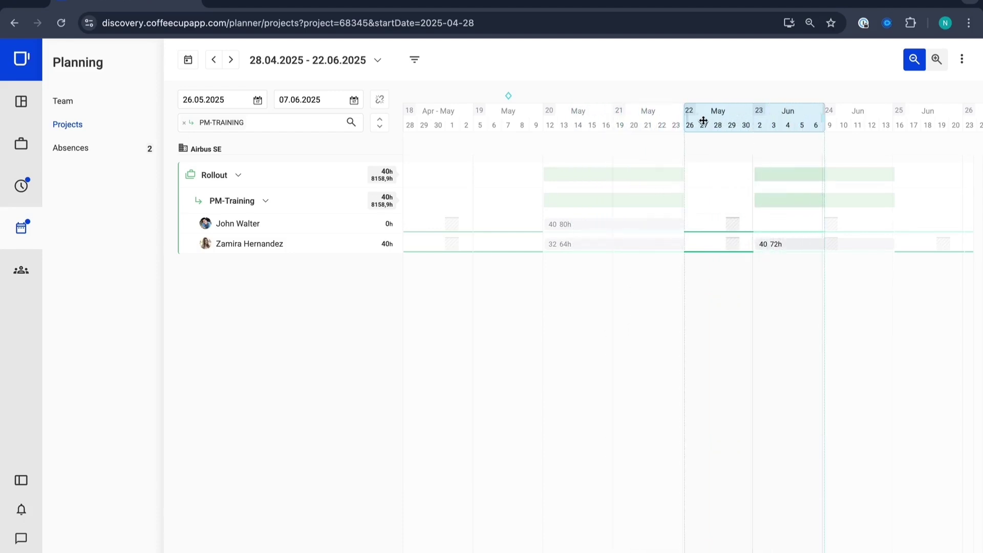
{"action": "left_click_drag", "start_coordinate": [686, 120], "coordinate": [545, 123]}
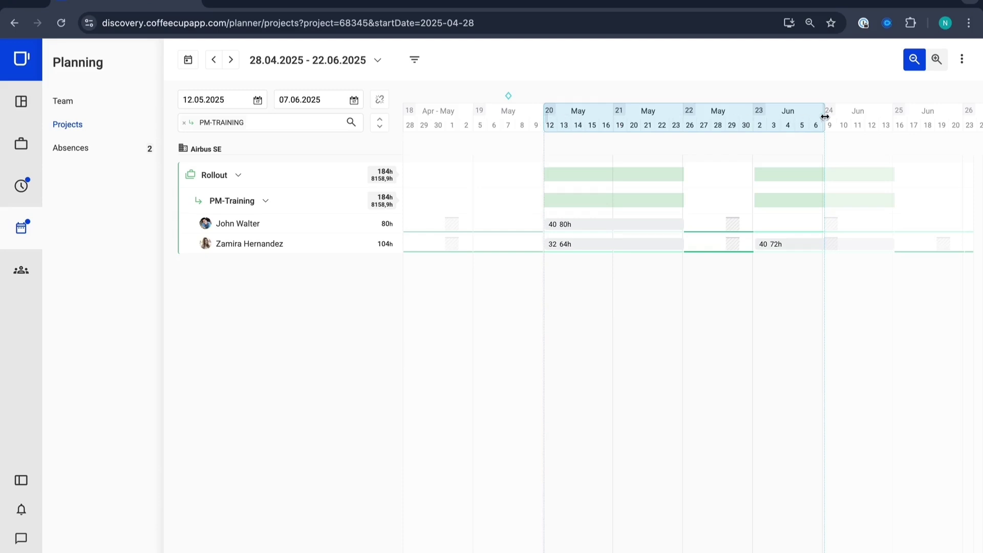
{"action": "left_click_drag", "start_coordinate": [821, 117], "coordinate": [680, 119]}
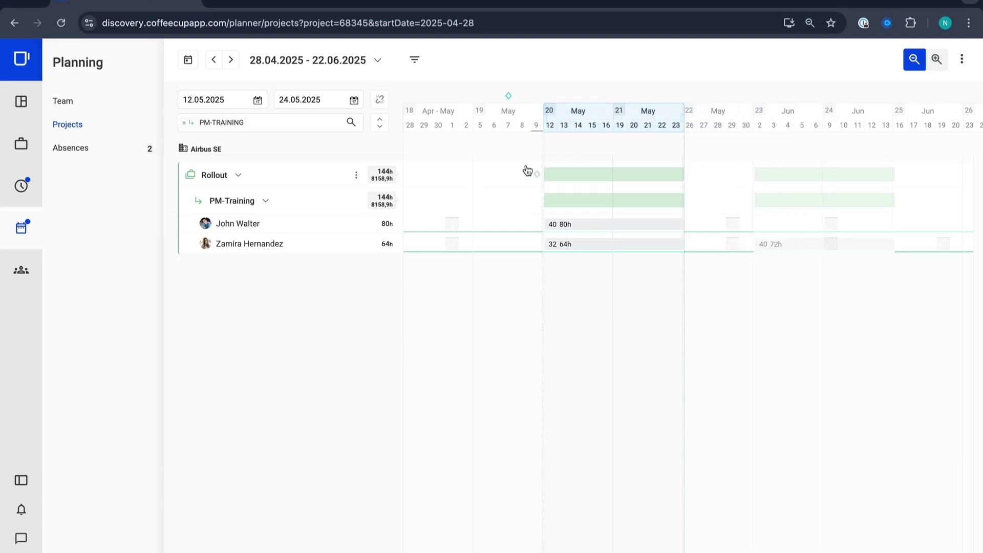
Bring up the staff available for PM-Training and filter them by the Java skill for 12.05.2025–24.05.2025
{"action": "left_click", "coordinate": [344, 200]}
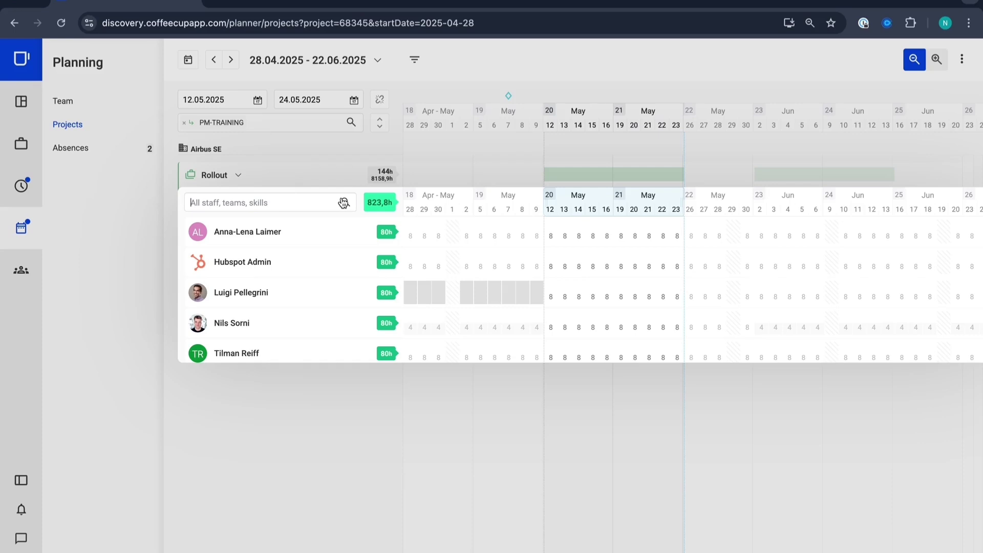
{"action": "type", "text": "java"}
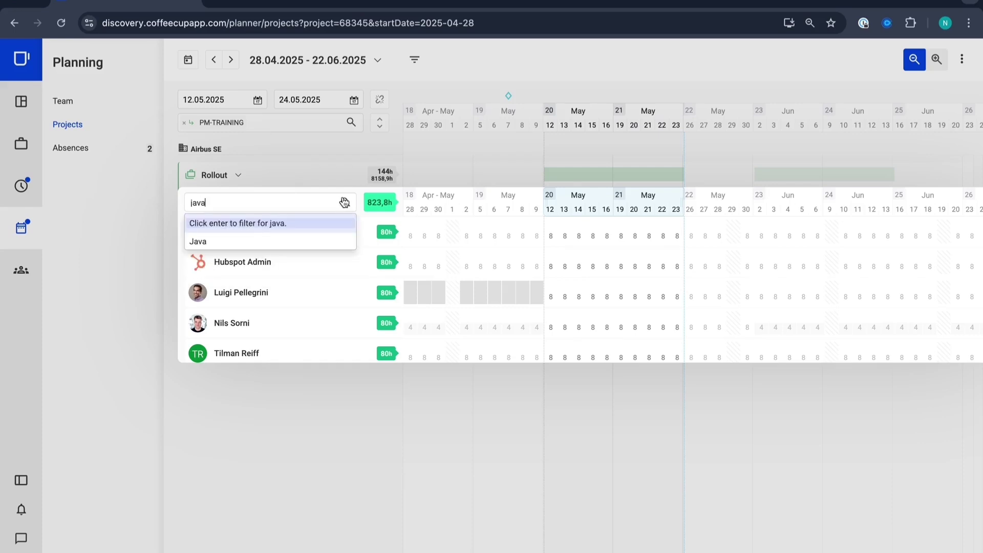
{"action": "left_click", "coordinate": [326, 241]}
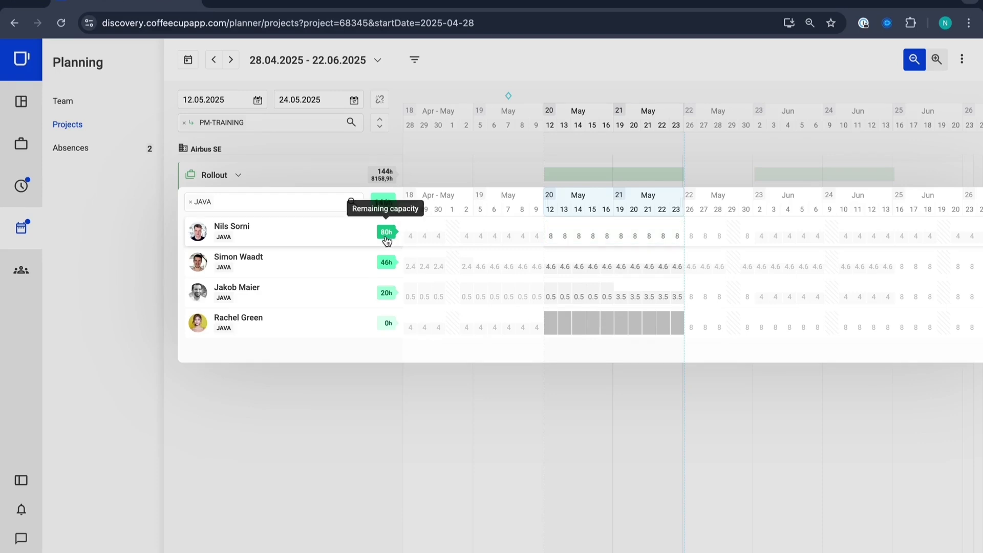
{"action": "left_click_drag", "start_coordinate": [583, 203], "coordinate": [545, 207]}
{"action": "left_click_drag", "start_coordinate": [822, 203], "coordinate": [681, 203]}
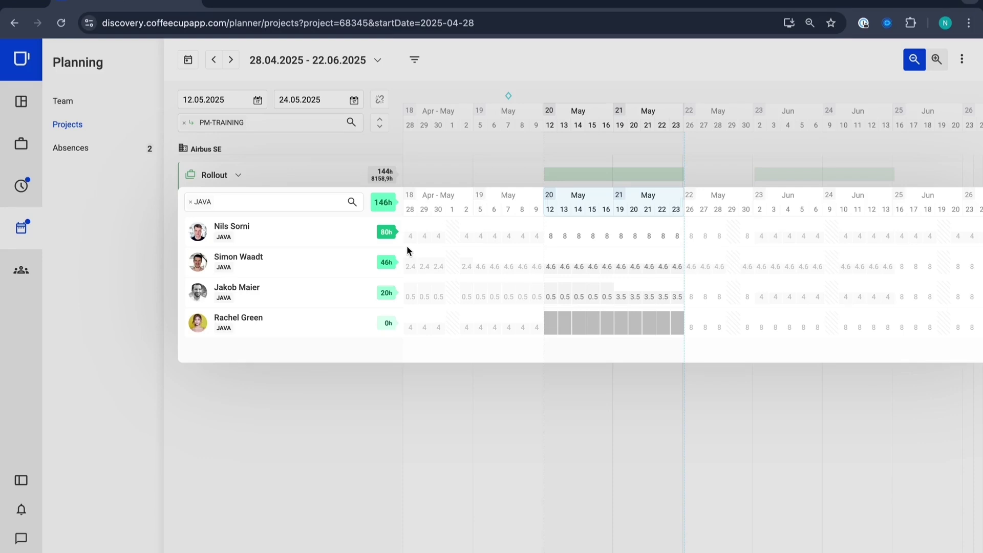
Assign the Java developer with the most remaining capacity to PM-Training for 12.05.25–23.05.25 at 40:00 weekly hours, and save it with the comment "comment"
{"action": "left_click", "coordinate": [610, 239]}
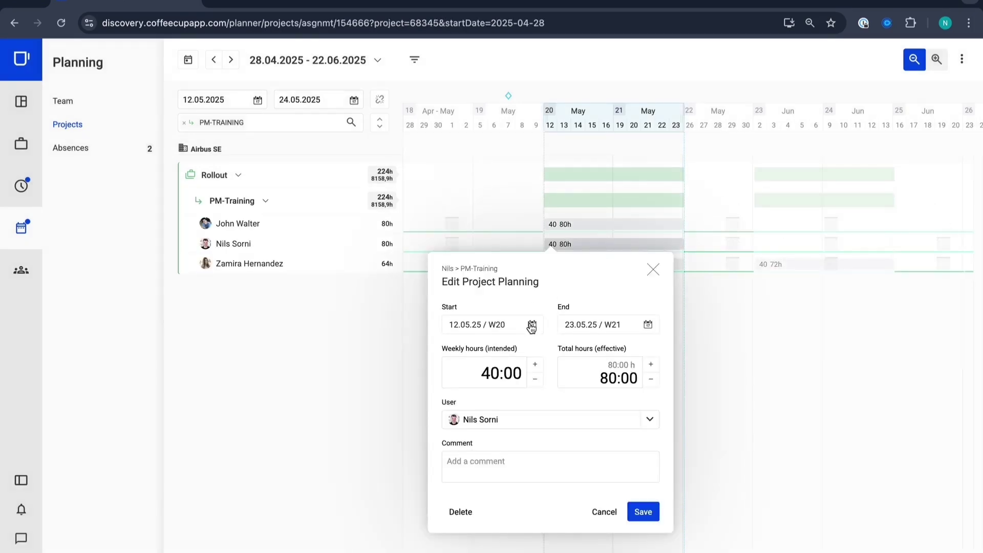
{"action": "left_click", "coordinate": [533, 328]}
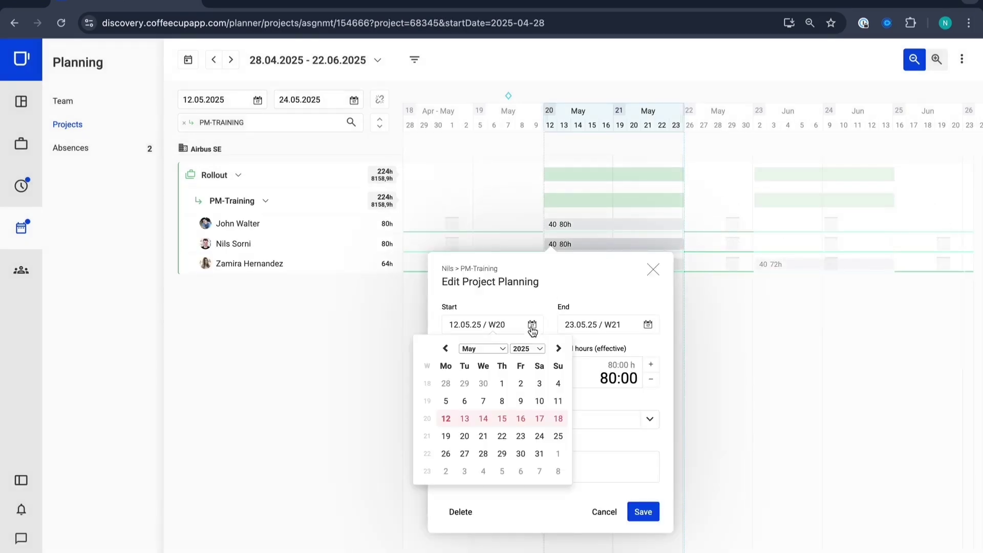
{"action": "left_click", "coordinate": [536, 297]}
{"action": "left_click", "coordinate": [535, 379]}
{"action": "left_click", "coordinate": [535, 379]}
{"action": "left_click", "coordinate": [535, 365]}
{"action": "left_click", "coordinate": [535, 365]}
{"action": "left_click", "coordinate": [500, 463]}
{"action": "type", "text": "comment"}
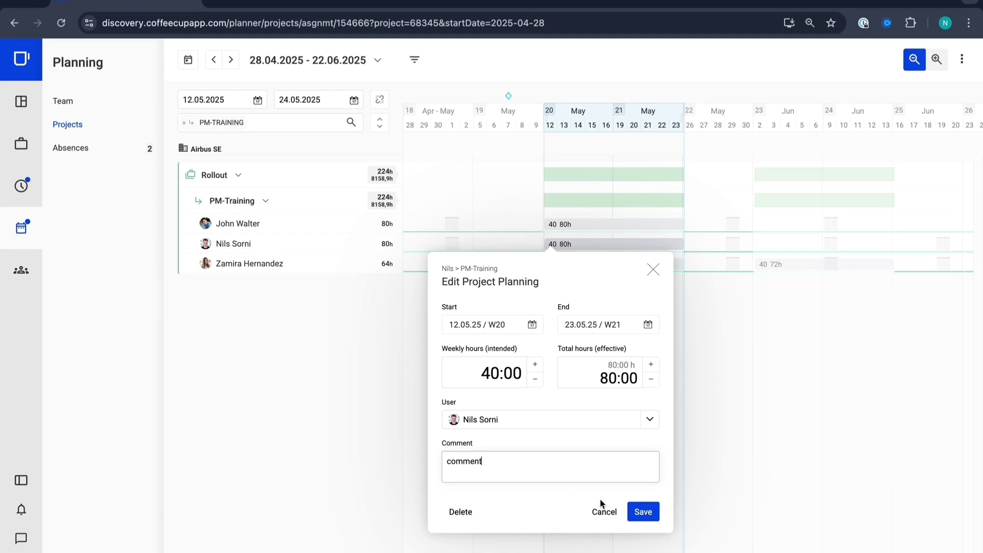
{"action": "left_click", "coordinate": [640, 512]}
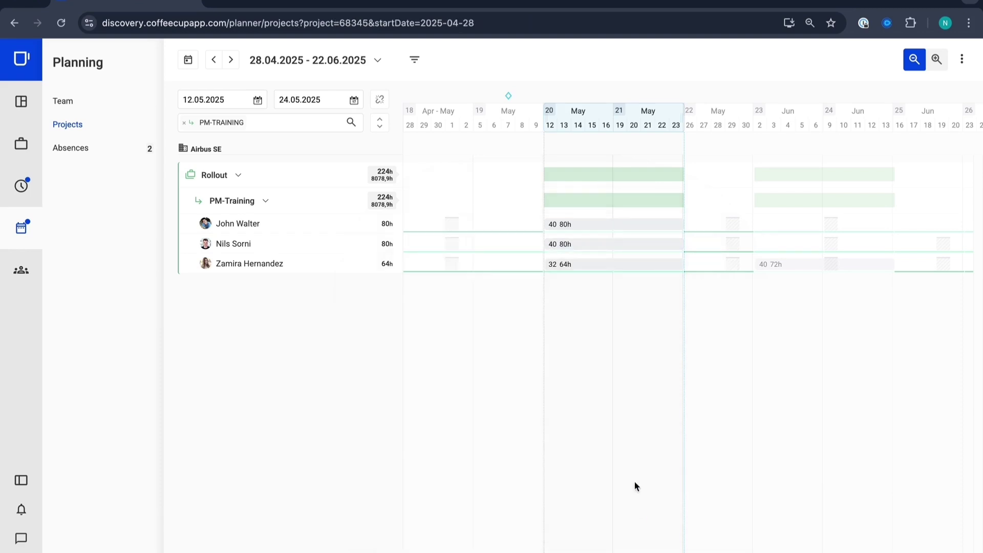
Switch to the team planning and examine the weekly availability and utilization of staff across all teams
{"action": "mouse_move", "coordinate": [622, 246]}
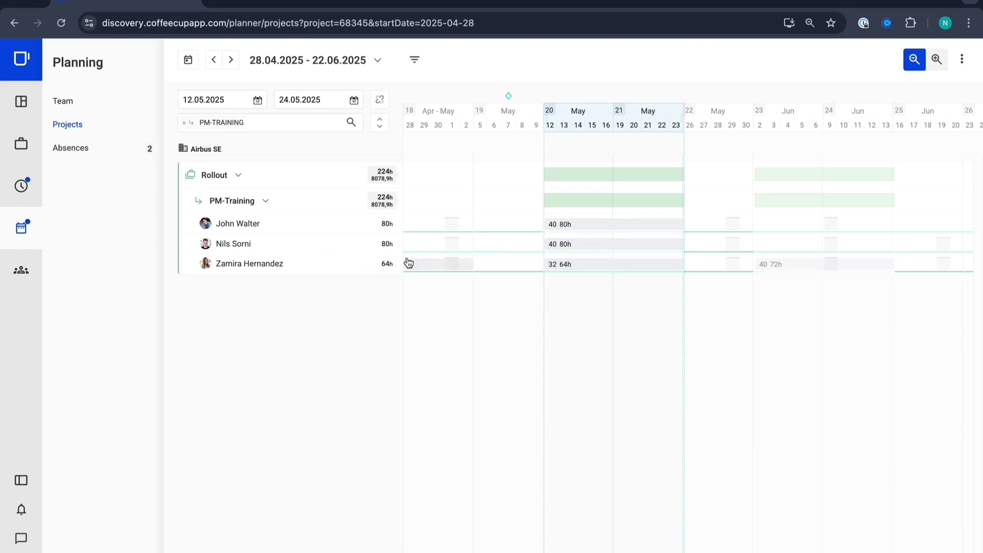
{"action": "mouse_move", "coordinate": [443, 253]}
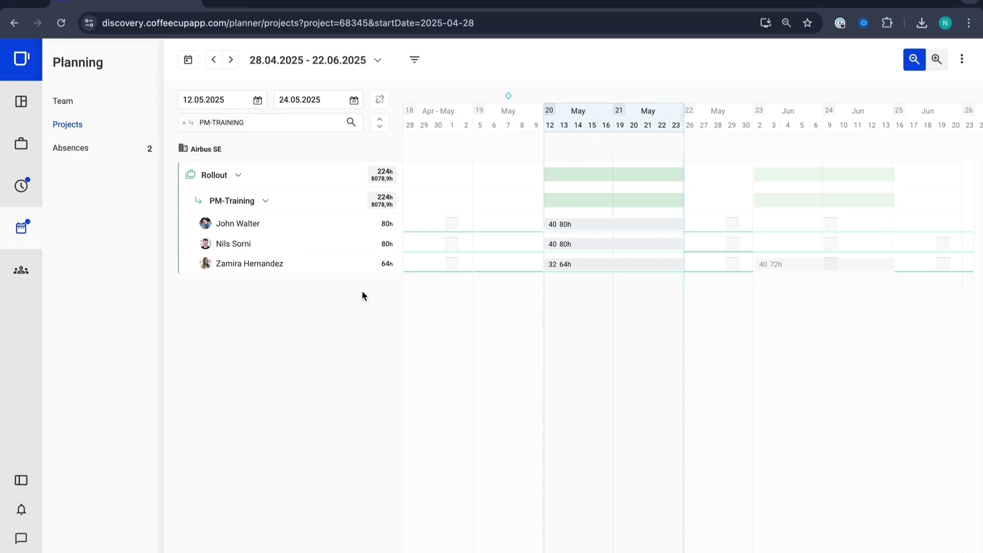
{"action": "left_click", "coordinate": [86, 99]}
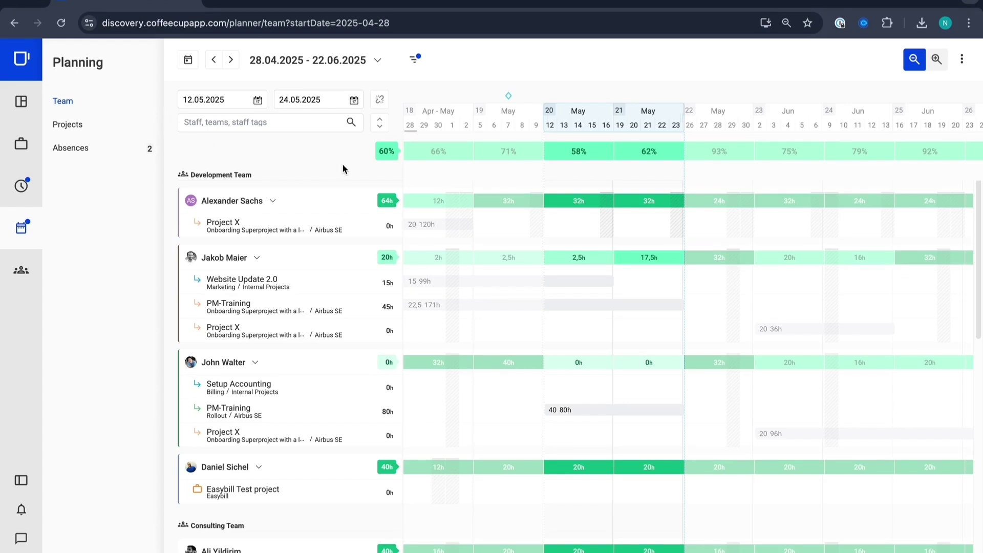
{"action": "scroll", "coordinate": [978, 228], "scroll_direction": "down", "scroll_amount": 2}
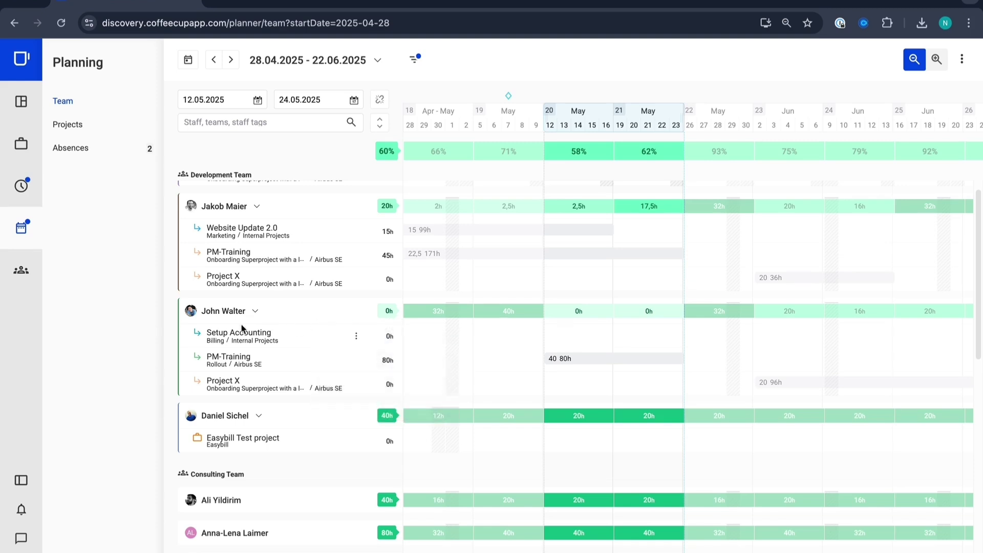
{"action": "mouse_move", "coordinate": [442, 320]}
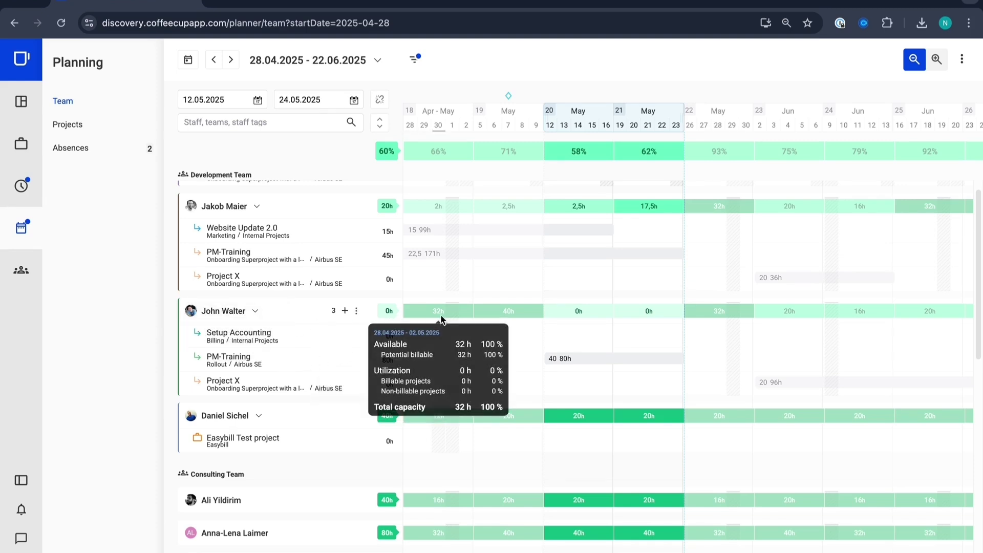
{"action": "mouse_move", "coordinate": [492, 311]}
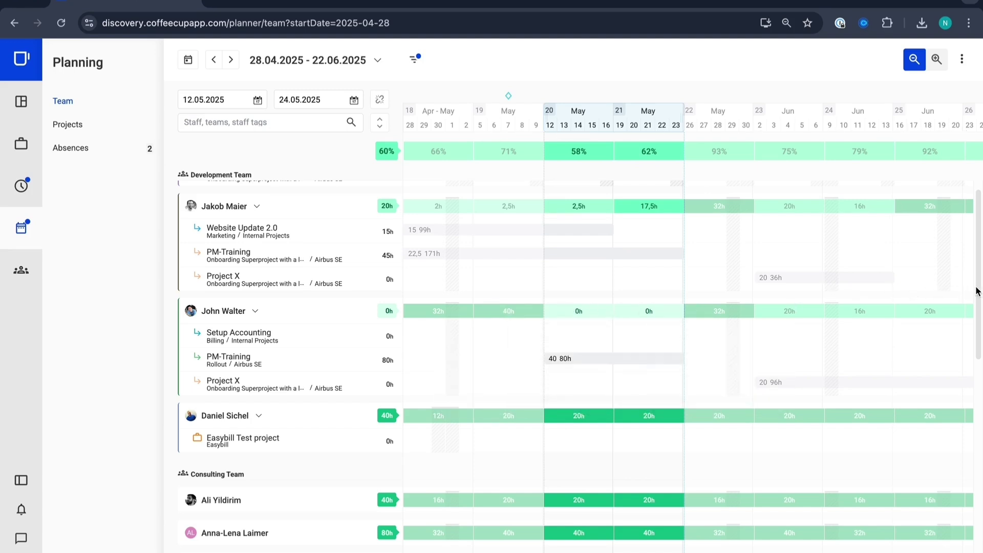
{"action": "left_click_drag", "start_coordinate": [979, 291], "coordinate": [982, 522]}
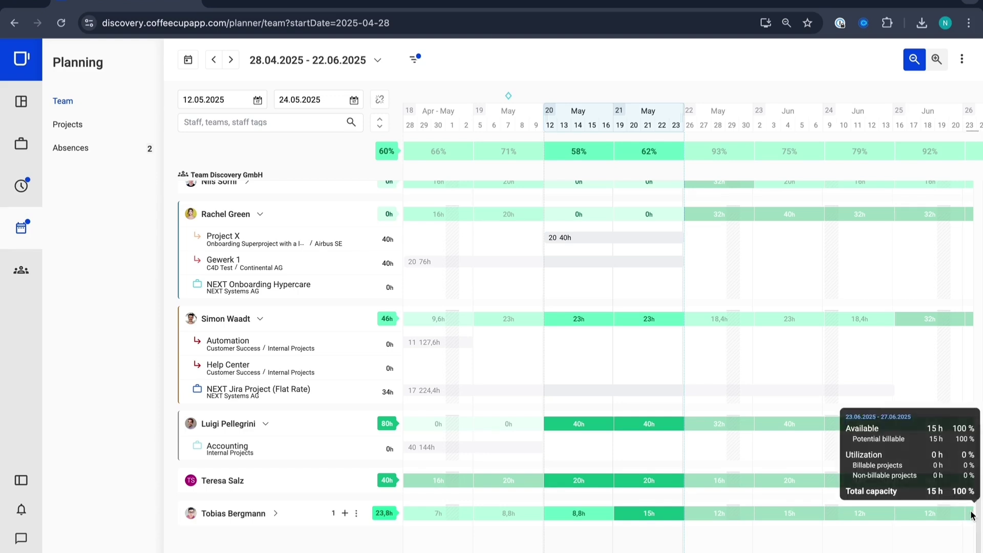
Set the evaluation period to 28.04.2025–10.05.2025 and compare staff availability using billable capacity only
{"action": "left_click_drag", "start_coordinate": [622, 131], "coordinate": [484, 135]}
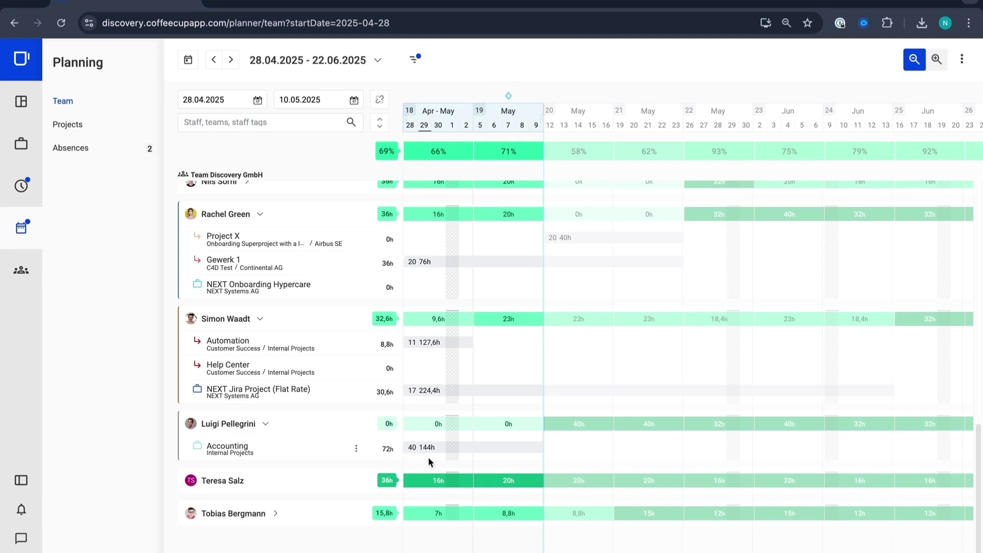
{"action": "key", "text": "b"}
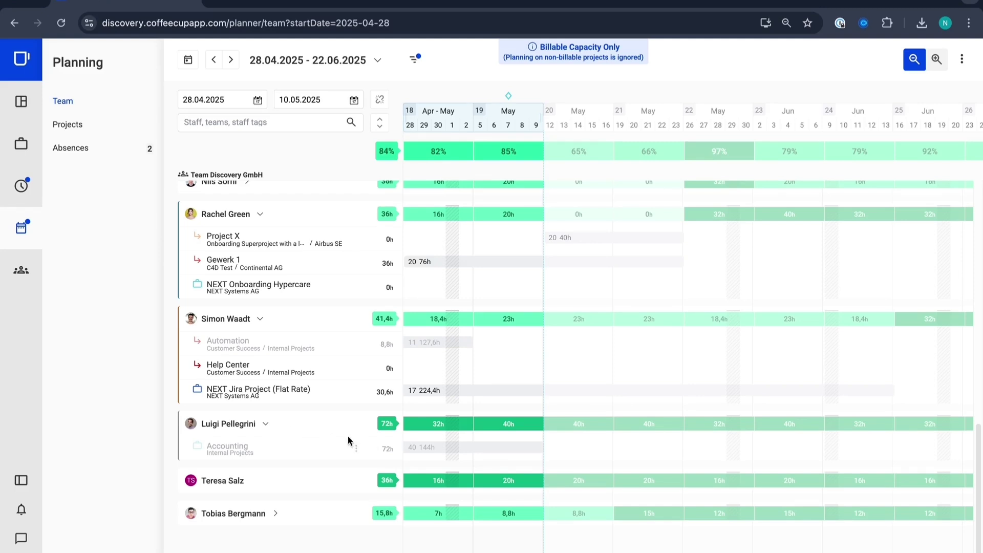
{"action": "mouse_move", "coordinate": [429, 428]}
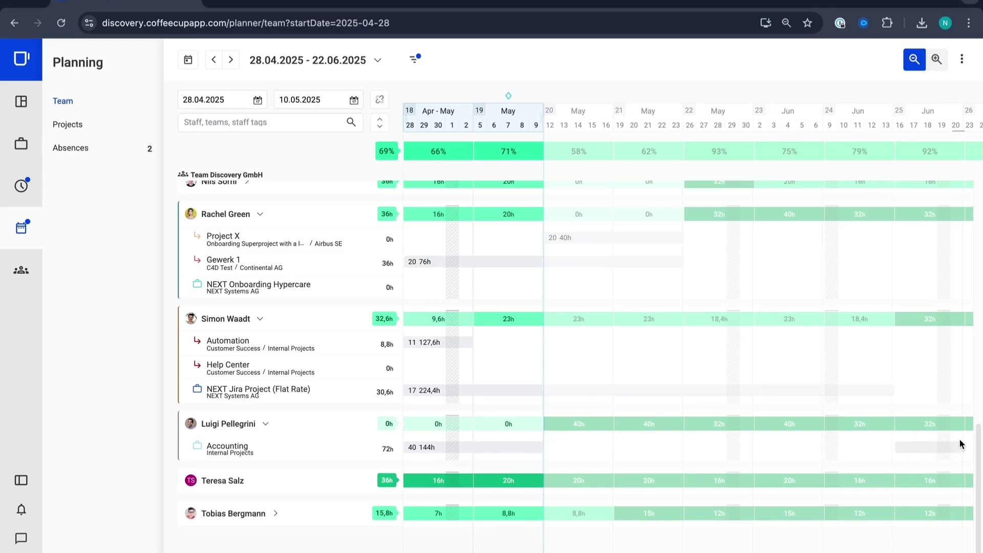
Filter the team planning by the React staff tag and check the first matching employee's availability for the week of 28.04.2025
{"action": "left_click_drag", "start_coordinate": [976, 434], "coordinate": [982, 169]}
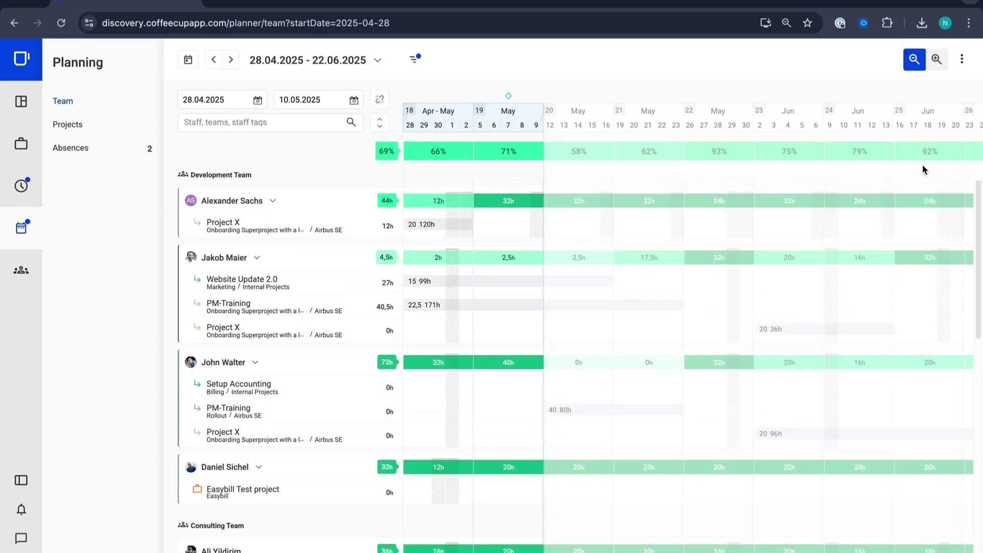
{"action": "left_click", "coordinate": [248, 123]}
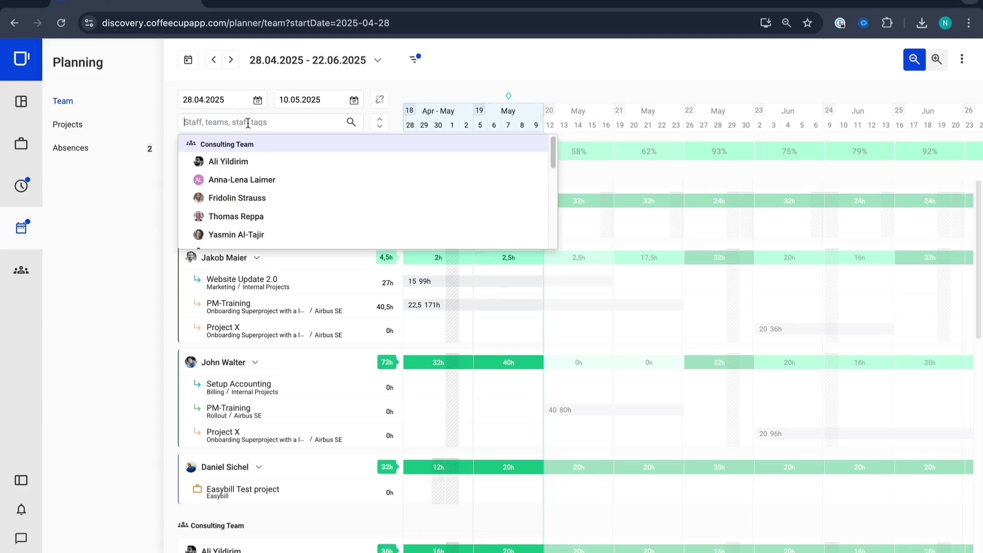
{"action": "type", "text": "react"}
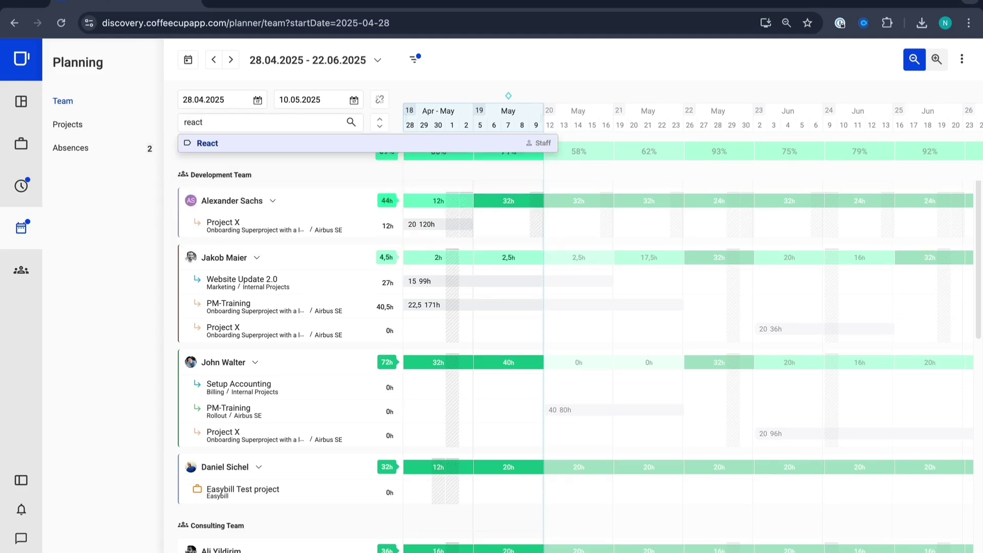
{"action": "left_click", "coordinate": [221, 143]}
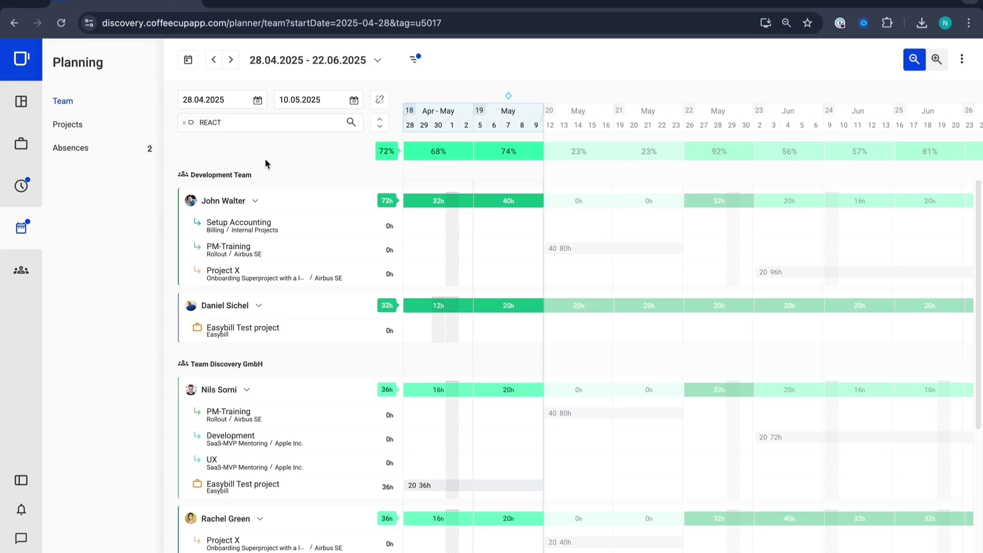
{"action": "mouse_move", "coordinate": [428, 204]}
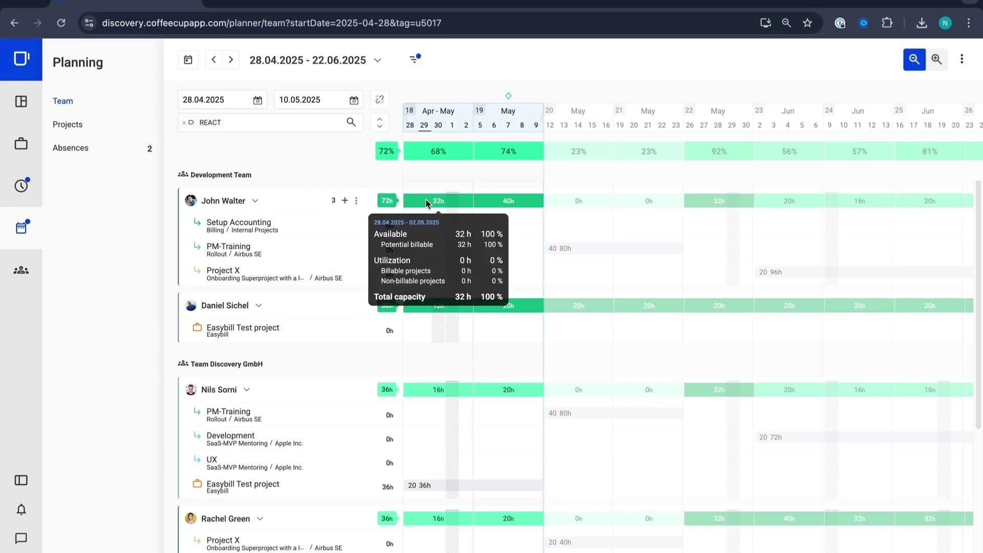
{"action": "mouse_move", "coordinate": [374, 205]}
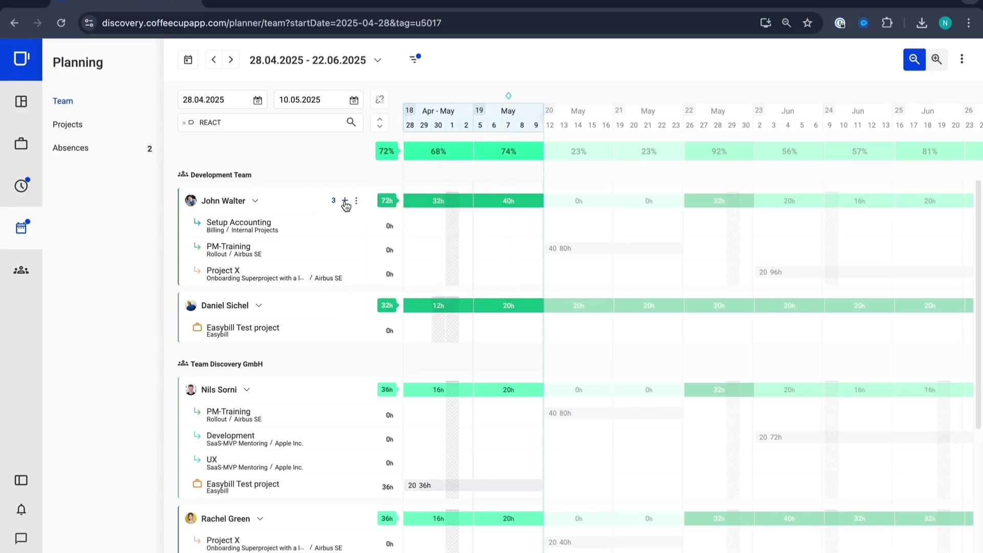